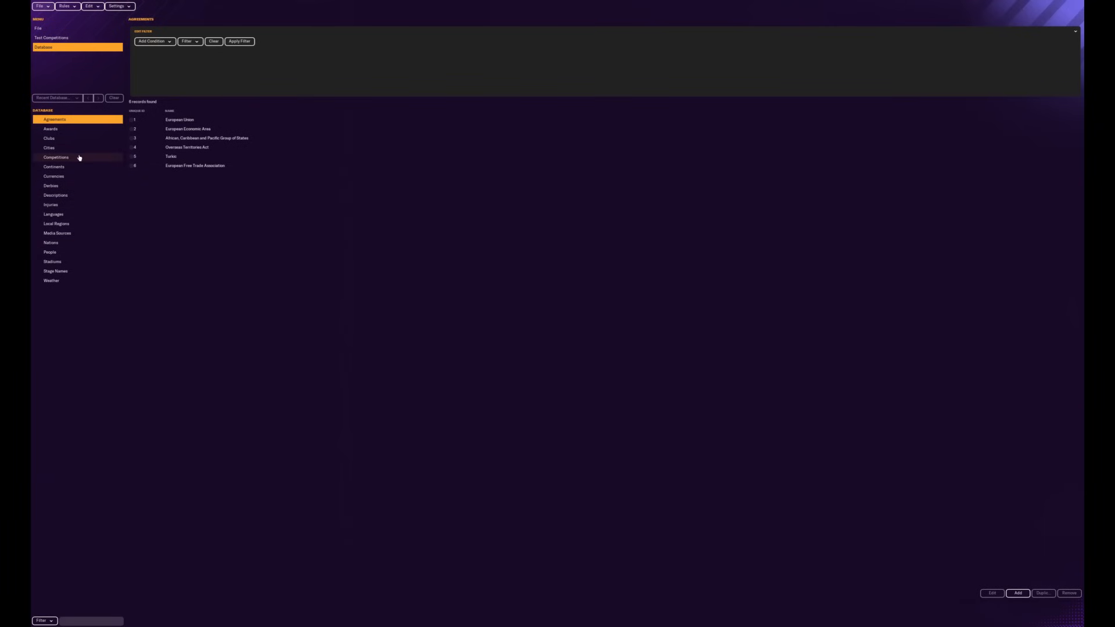
- Open England's record from the nations database and review its information and tactical attributes
{"action": "left_click", "coordinate": [52, 243]}
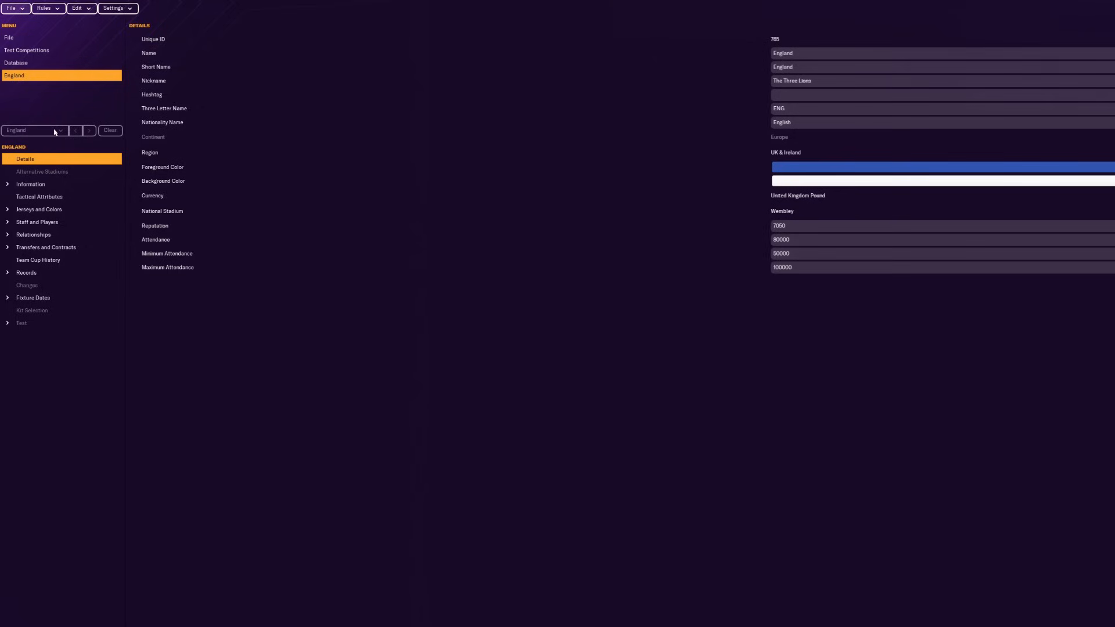
{"action": "left_click", "coordinate": [68, 185]}
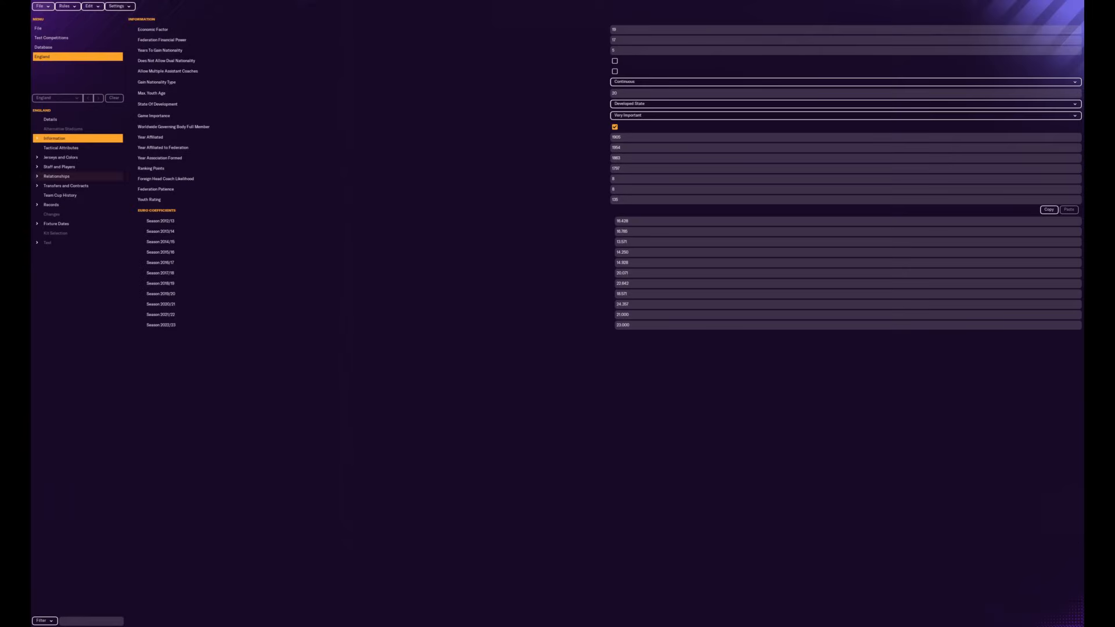
{"action": "left_click", "coordinate": [99, 154]}
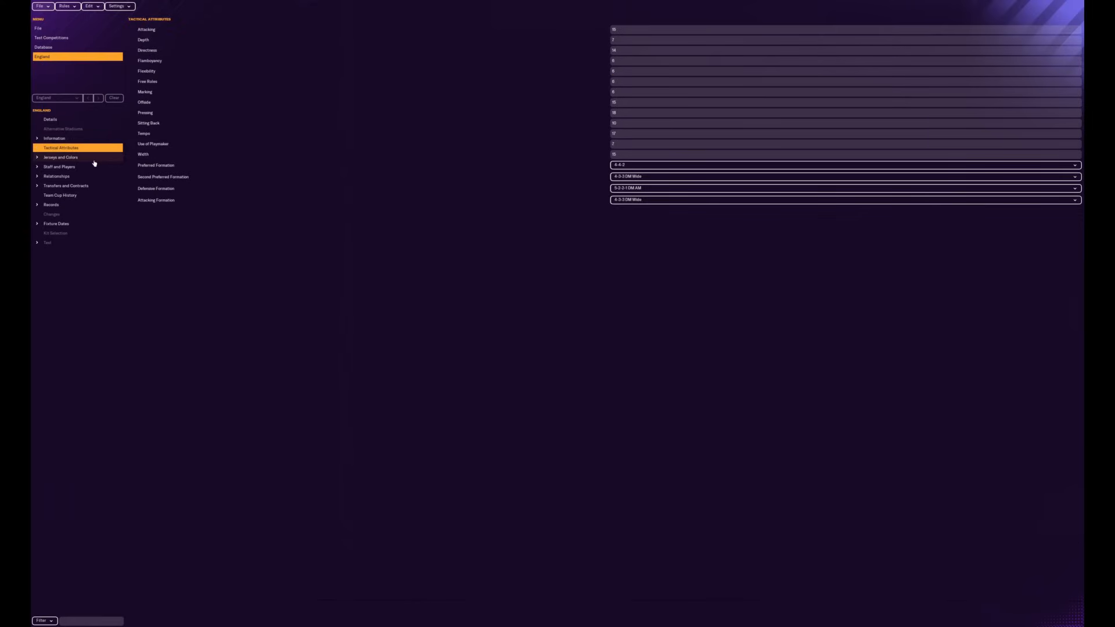
- Look through England's home, away and goalkeeper jersey settings and expand its staff and players section
{"action": "left_click", "coordinate": [94, 161]}
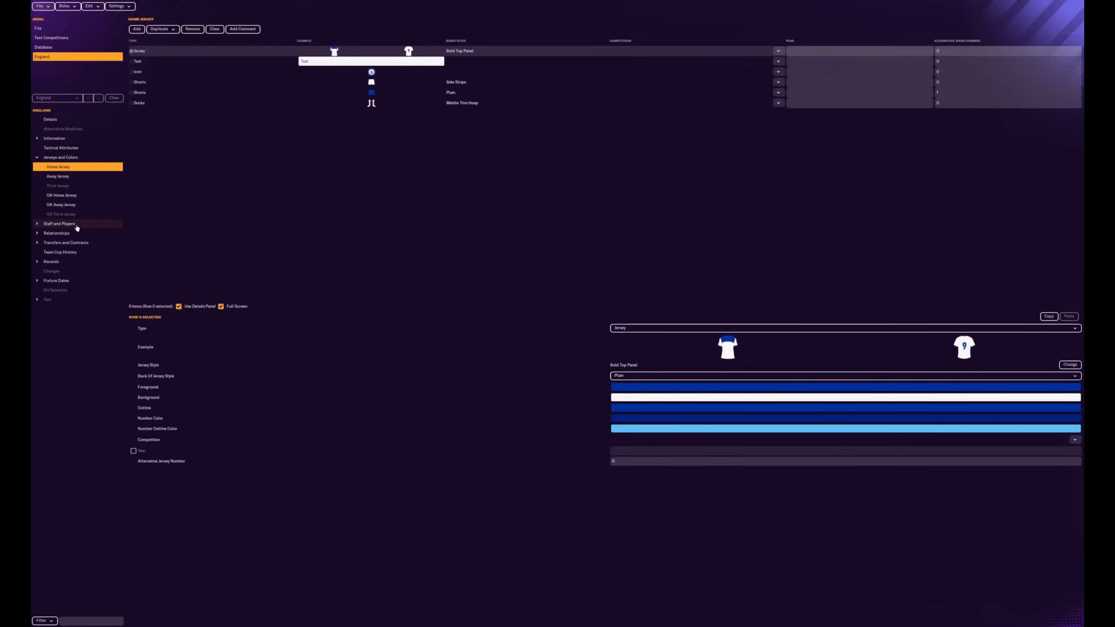
{"action": "left_click", "coordinate": [77, 226]}
{"action": "left_click", "coordinate": [72, 247]}
{"action": "left_click", "coordinate": [75, 205]}
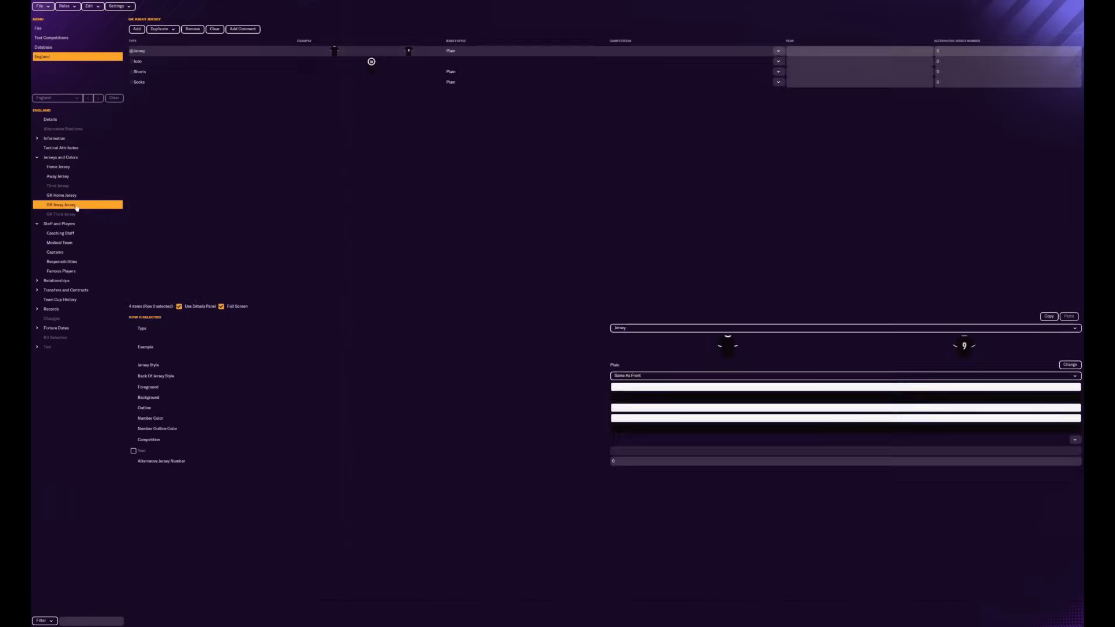
{"action": "left_click", "coordinate": [77, 196]}
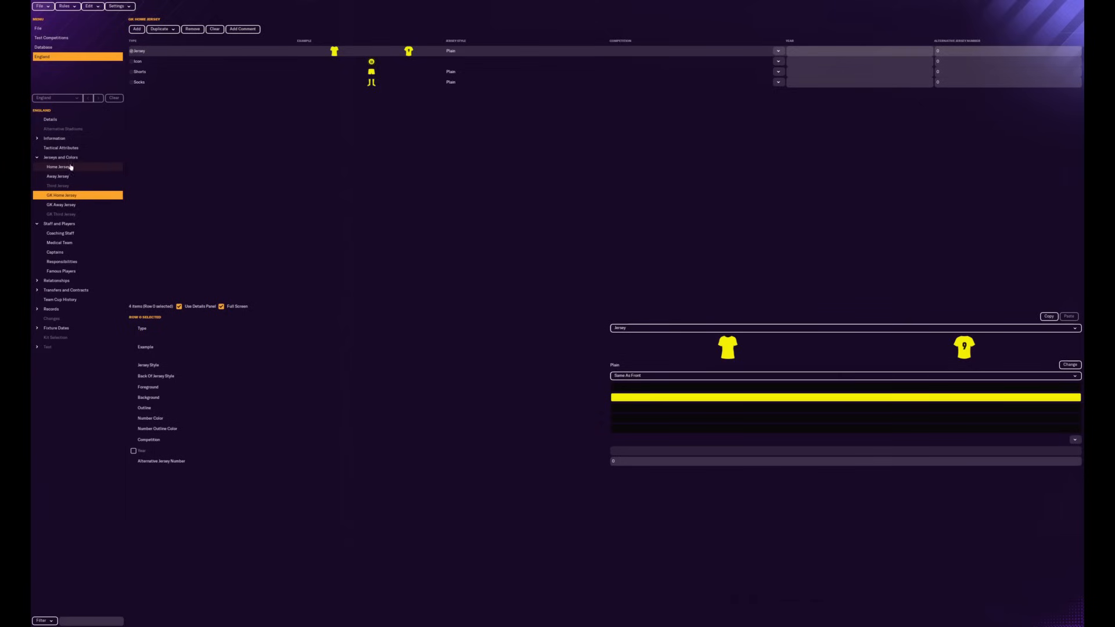
{"action": "left_click", "coordinate": [71, 167]}
{"action": "left_click", "coordinate": [73, 177]}
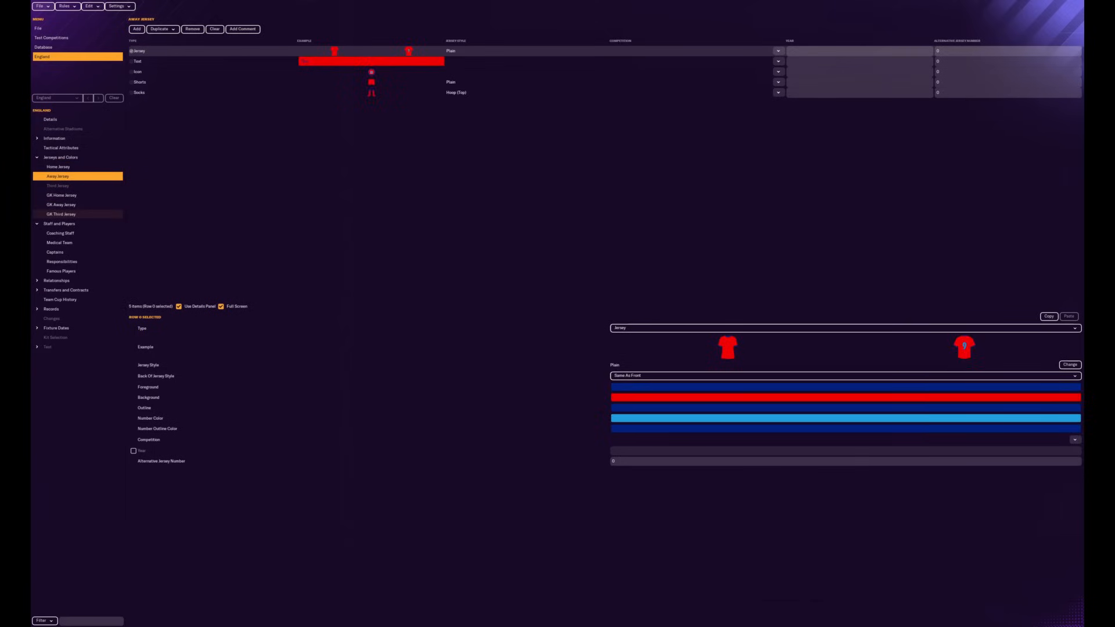
- Open the Premier League record from the competitions database and look at its details and team sections
{"action": "left_click", "coordinate": [43, 47]}
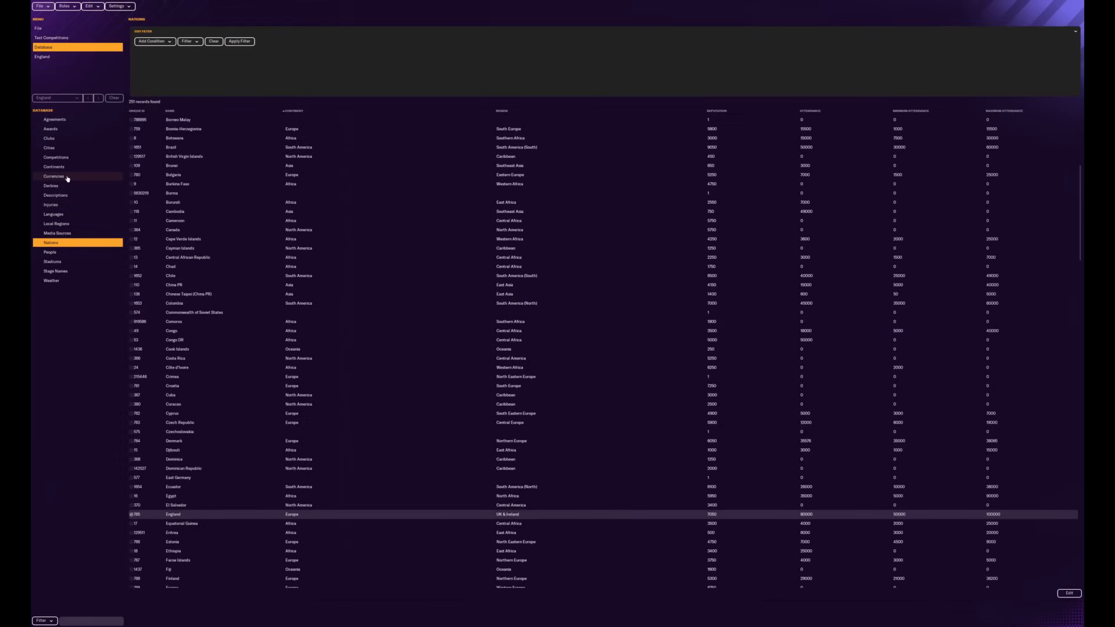
{"action": "left_click", "coordinate": [55, 158]}
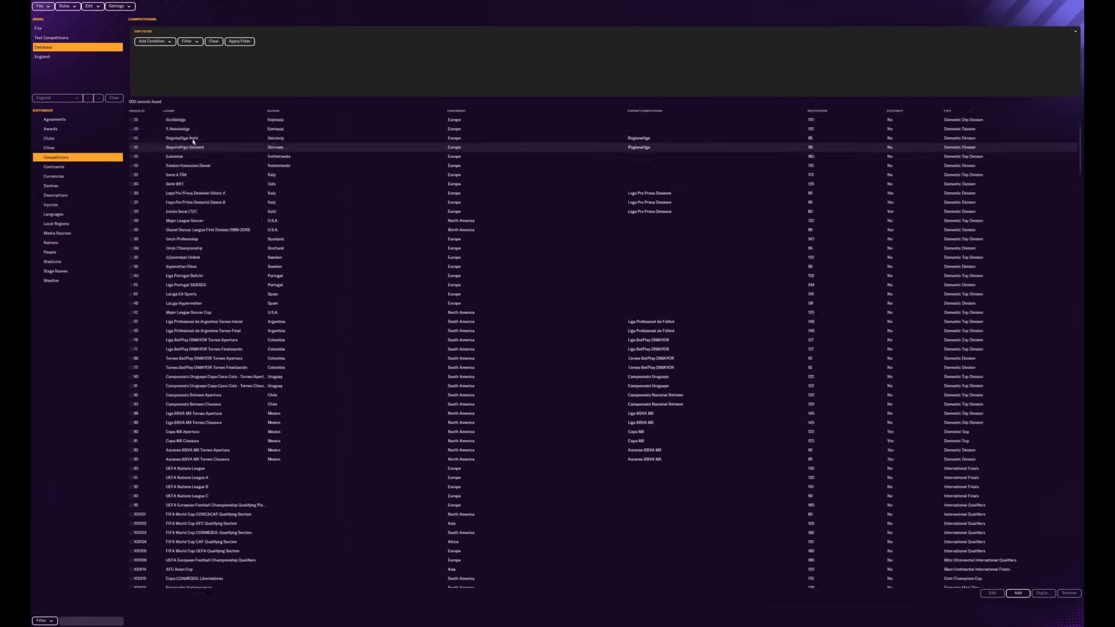
{"action": "double_click", "coordinate": [187, 149]}
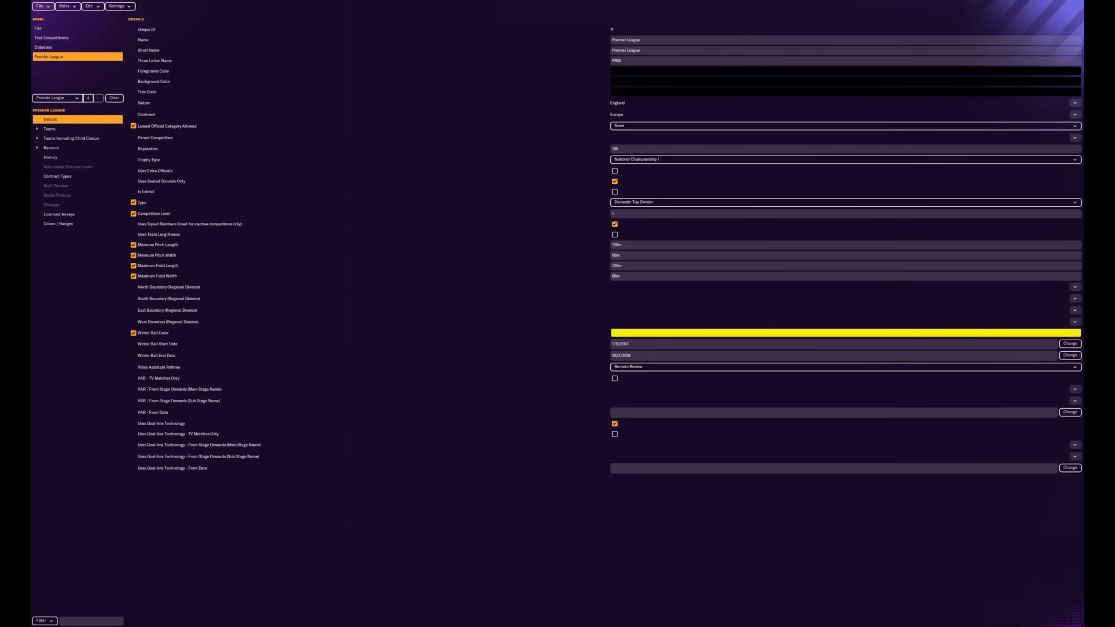
{"action": "left_click", "coordinate": [76, 139]}
{"action": "left_click", "coordinate": [60, 144]}
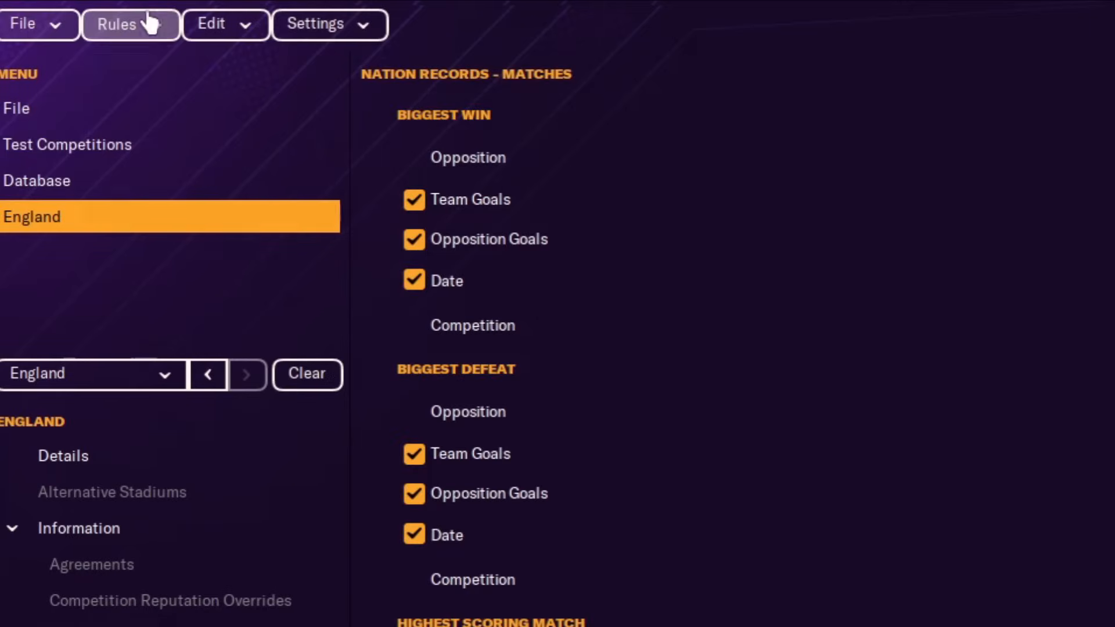
- Add nation rules for England and convert them to advanced rules
{"action": "left_click", "coordinate": [150, 24]}
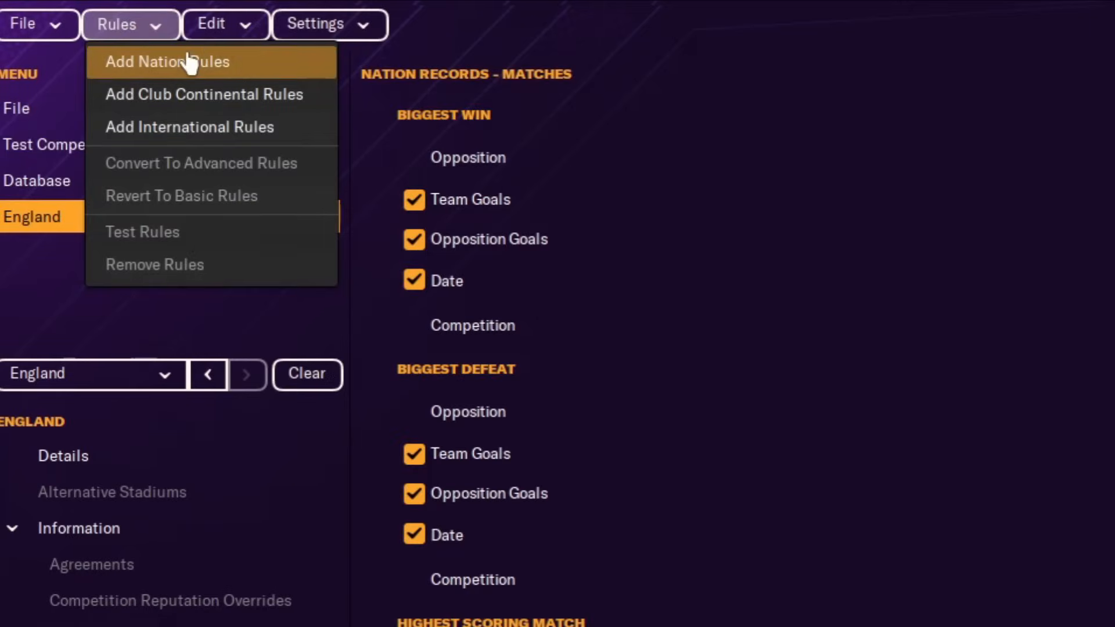
{"action": "left_click", "coordinate": [188, 63]}
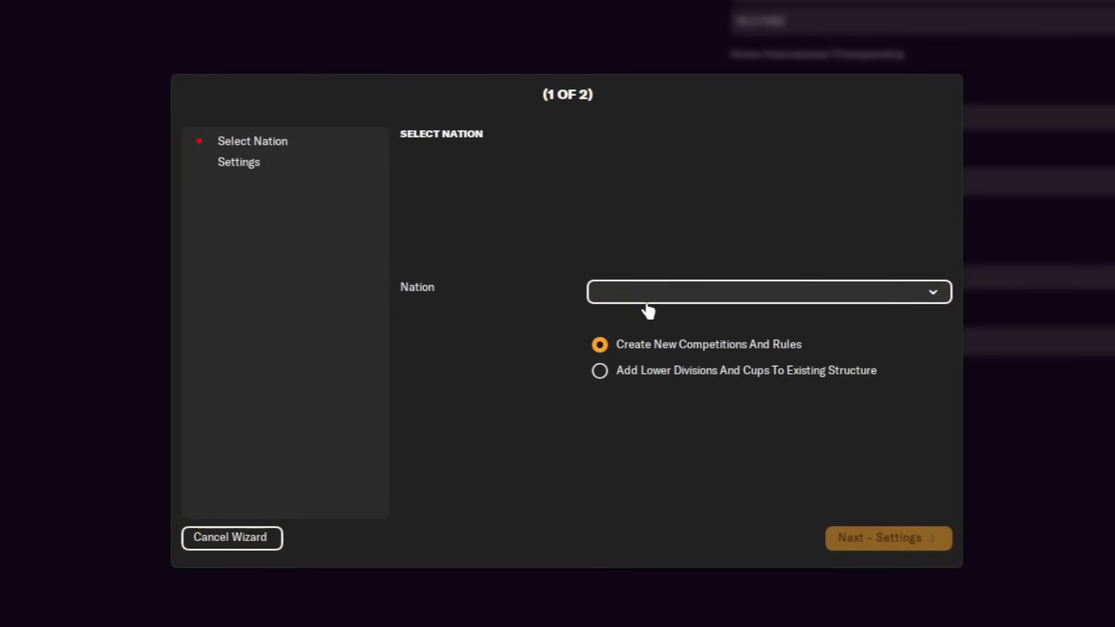
{"action": "left_click", "coordinate": [646, 296]}
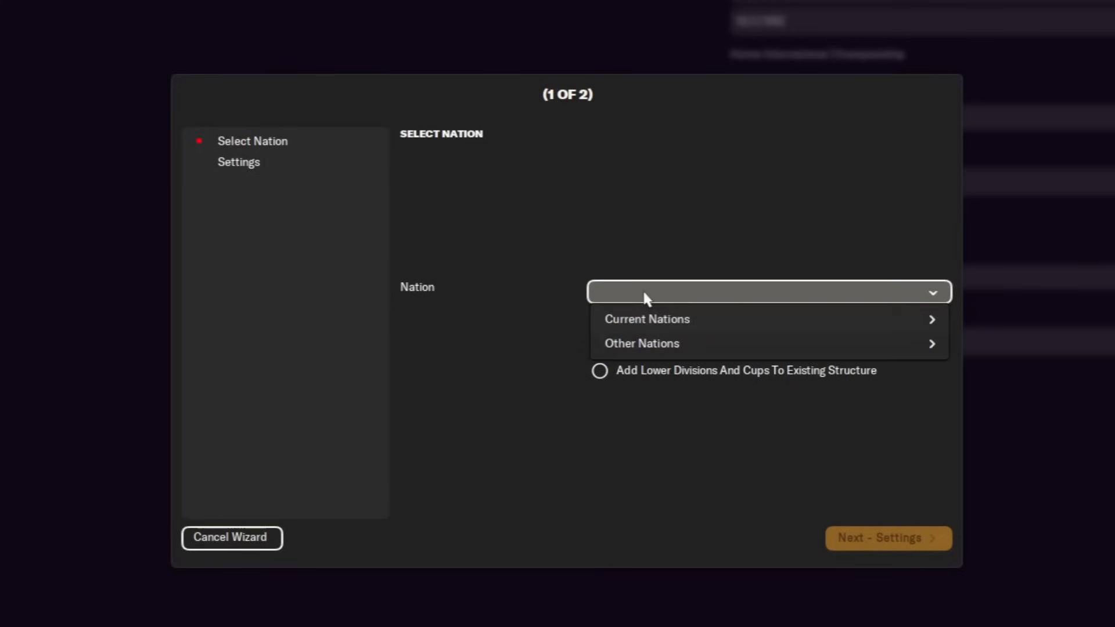
{"action": "mouse_move", "coordinate": [700, 324]}
{"action": "left_click", "coordinate": [1032, 228]}
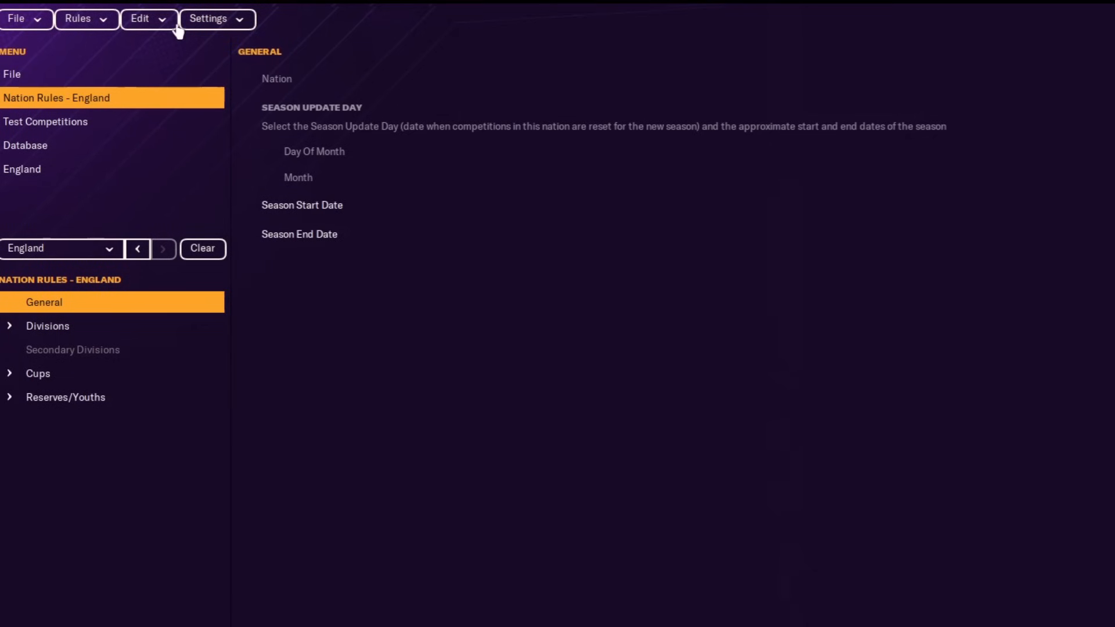
{"action": "left_click", "coordinate": [117, 22]}
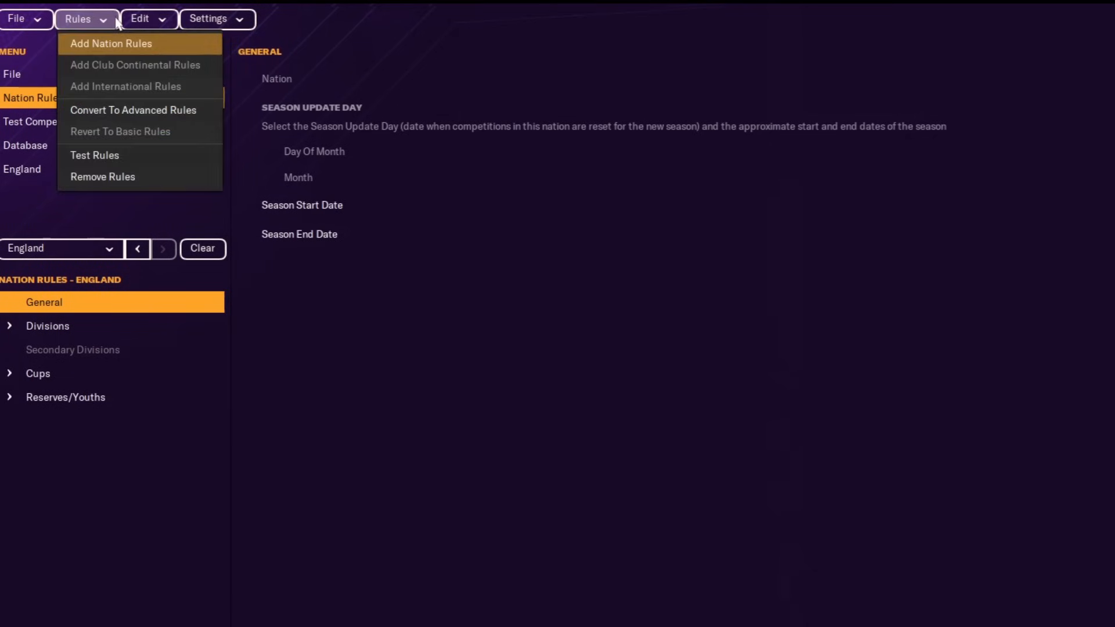
{"action": "left_click", "coordinate": [116, 110]}
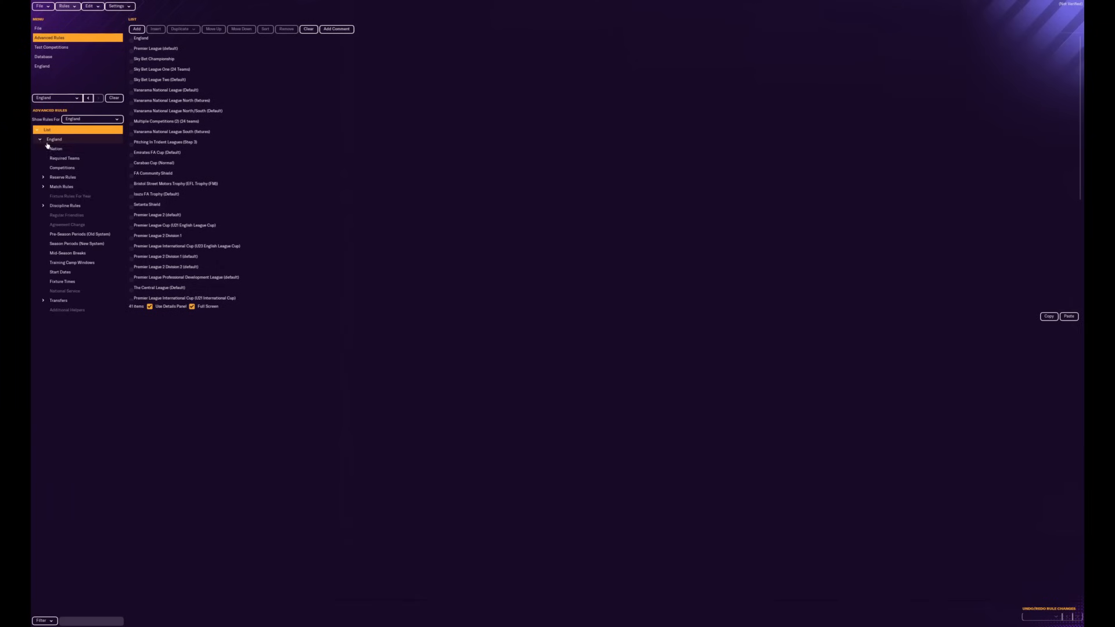
- In England's nation rules, set the default fixture time to 23:45 for weekends and 06:00 for midweek
{"action": "left_click", "coordinate": [54, 149]}
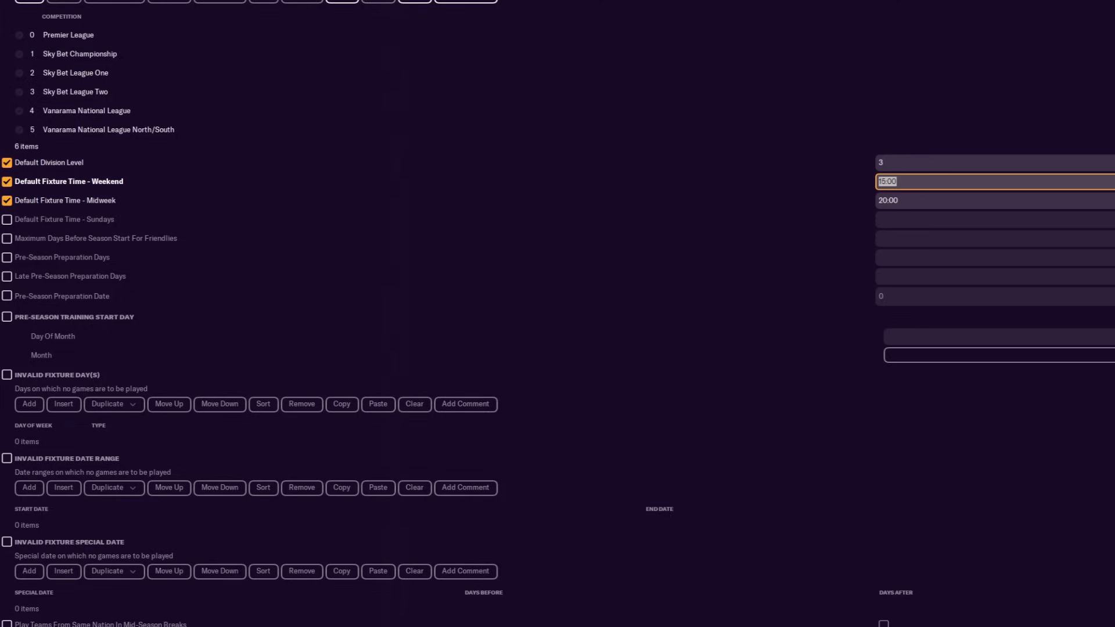
{"action": "type", "text": "2"}
{"action": "left_click", "coordinate": [1027, 201]}
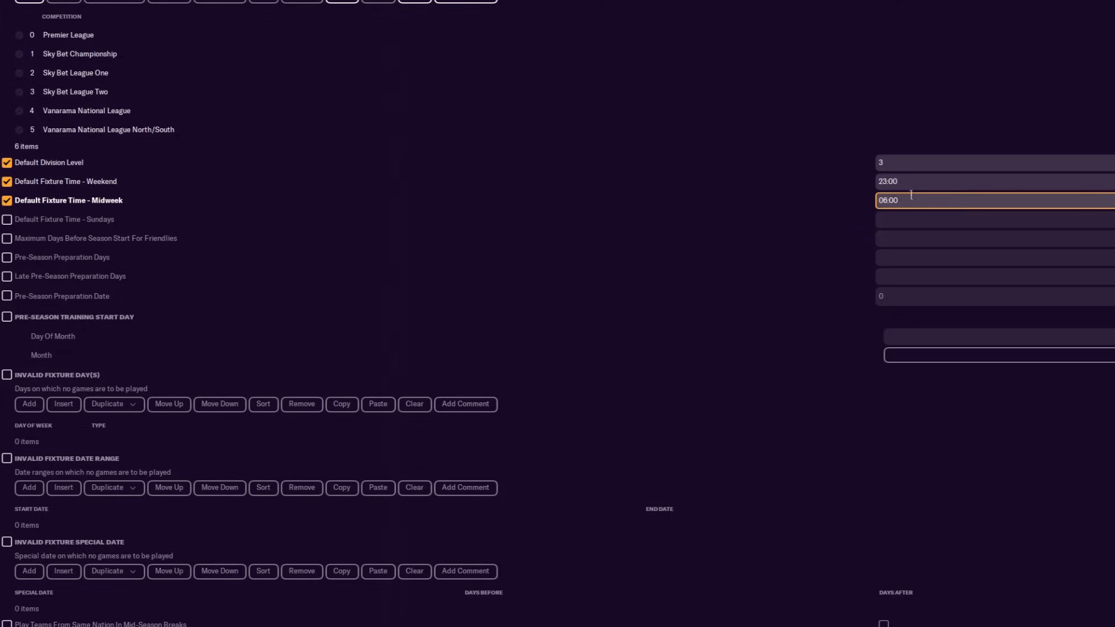
{"action": "key", "text": "shift+Tab"}
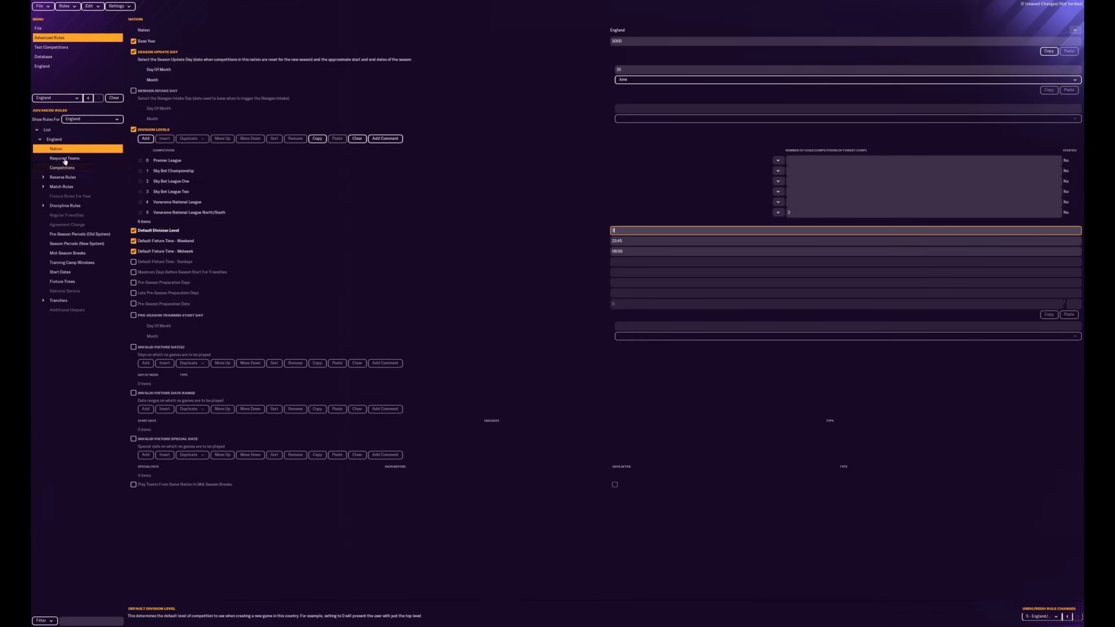
- Review the required team numbers for England's divisions
{"action": "left_click", "coordinate": [65, 159]}
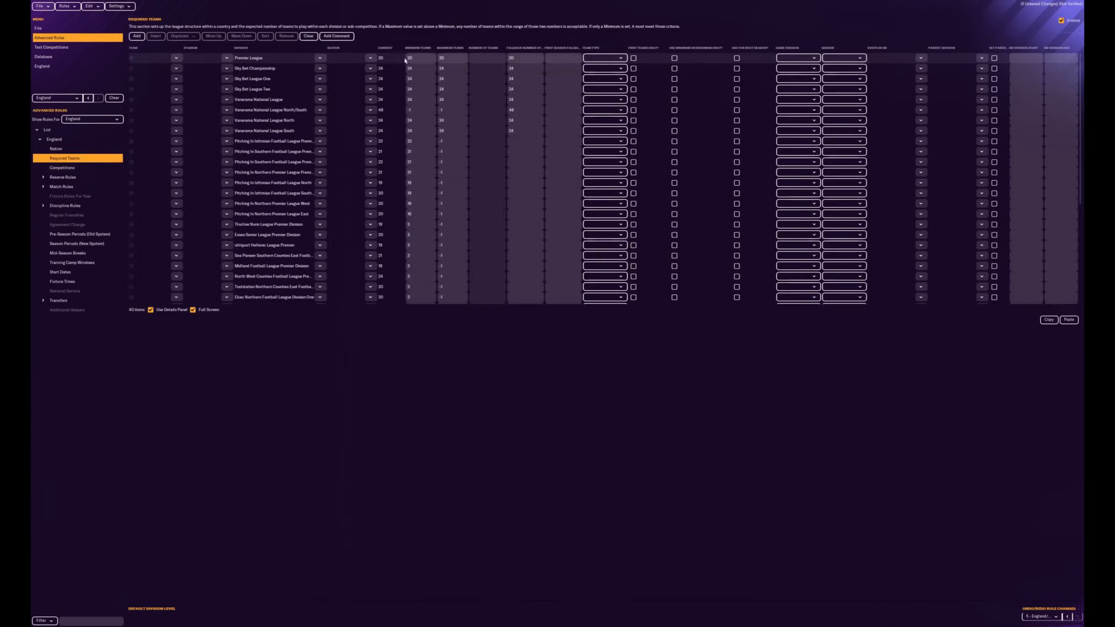
{"action": "left_click", "coordinate": [627, 356]}
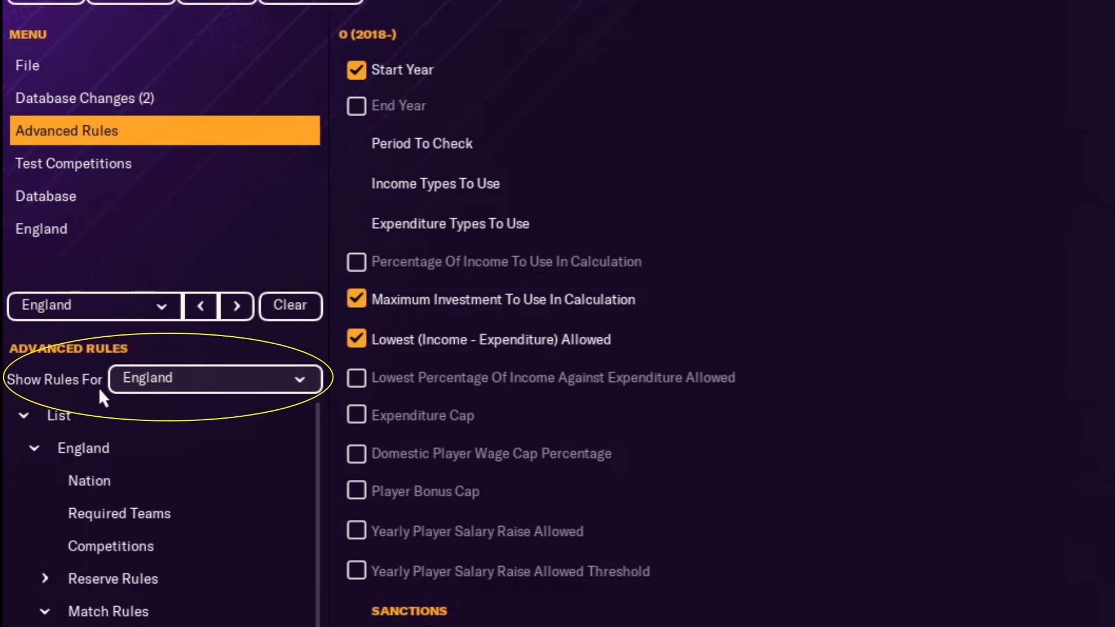
- Show the advanced rules for the Premier League and expand its default rule categories
{"action": "left_click", "coordinate": [125, 379]}
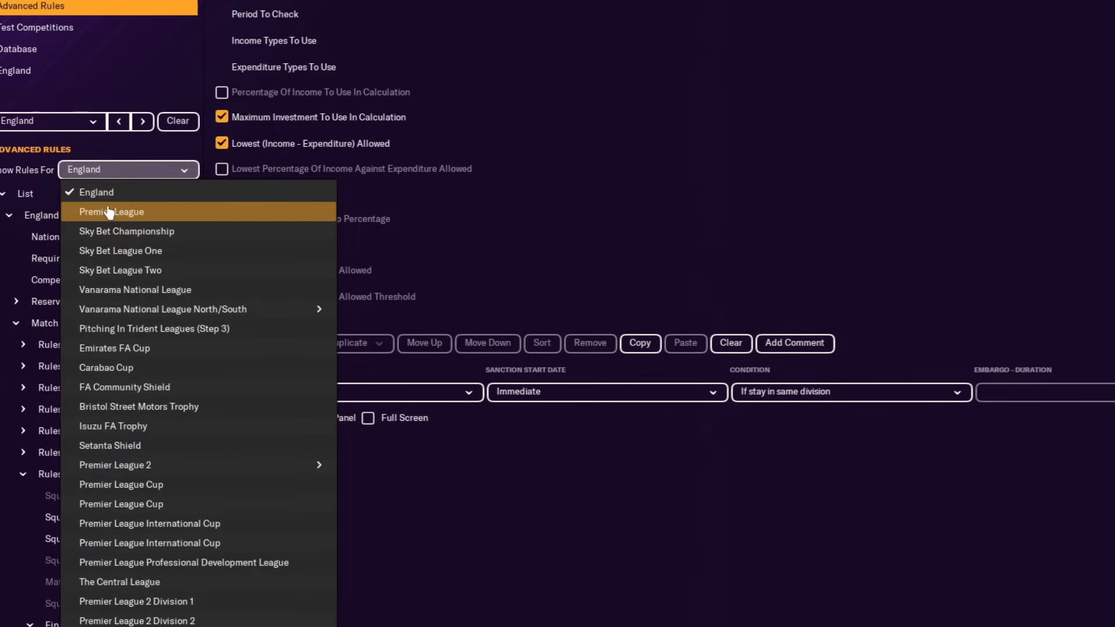
{"action": "left_click", "coordinate": [109, 212]}
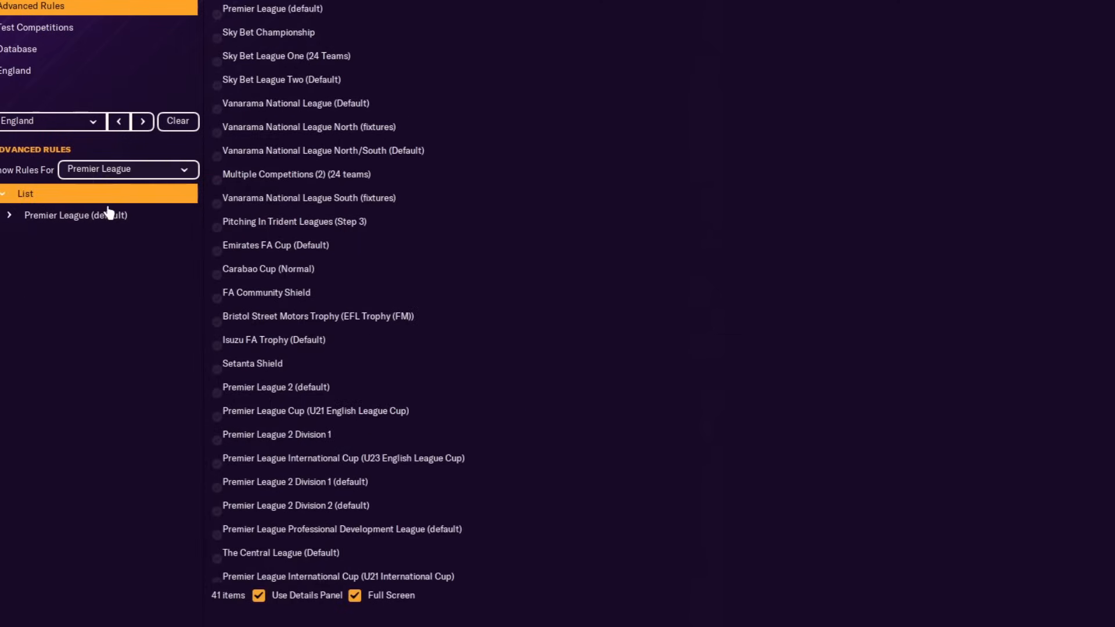
{"action": "left_click", "coordinate": [6, 217]}
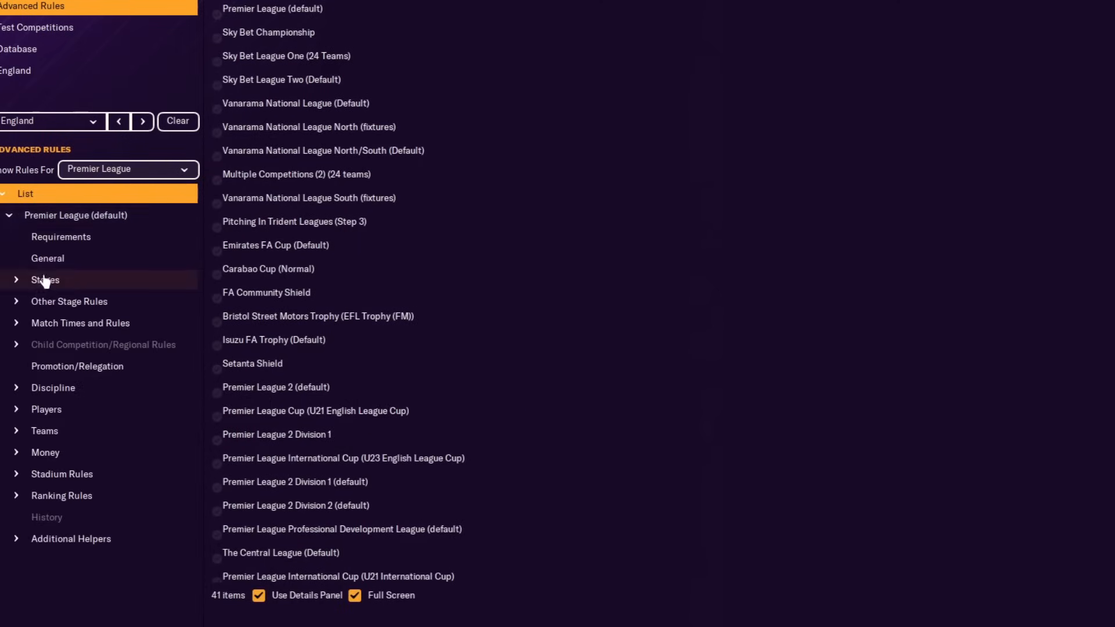